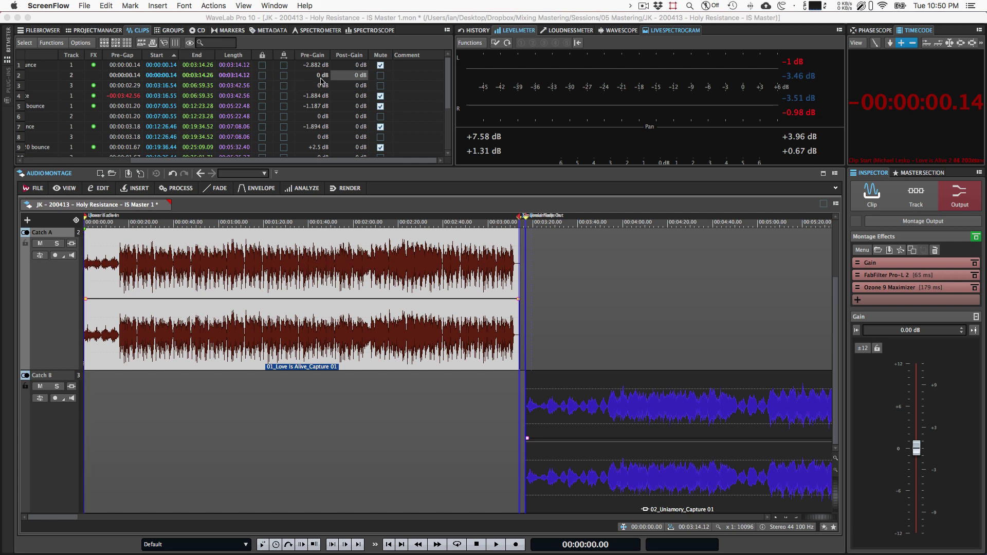
# Step: Try lowering and raising the pre-gain of the 01_Love Is Alive_Capture 01 clip, and return it to 0 dB
pyautogui.doubleClick(316, 77)
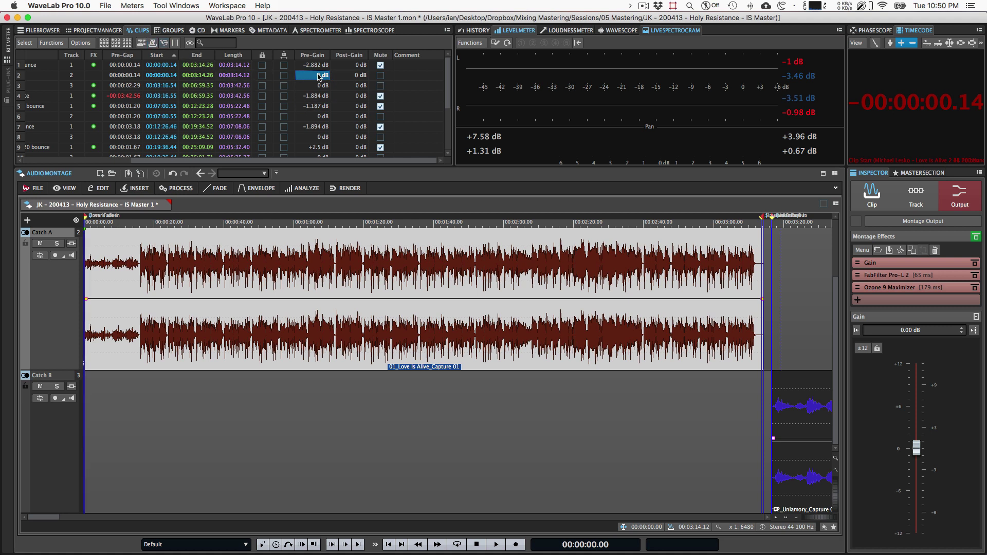
pyautogui.click(318, 76)
pyautogui.write('-3.00')
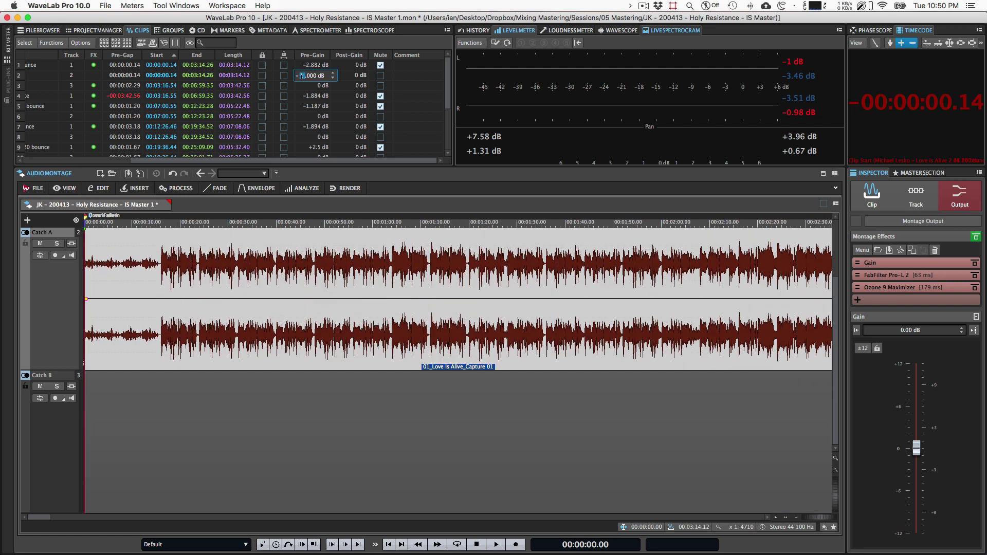
pyautogui.scroll(2, 302, 76)
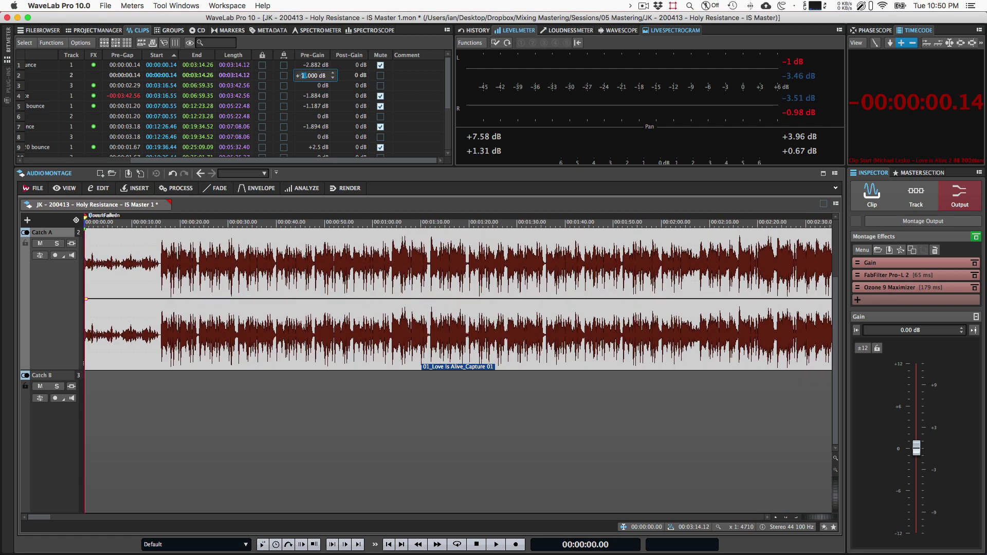
pyautogui.scroll(-1, 301, 75)
pyautogui.scroll(-1, 303, 76)
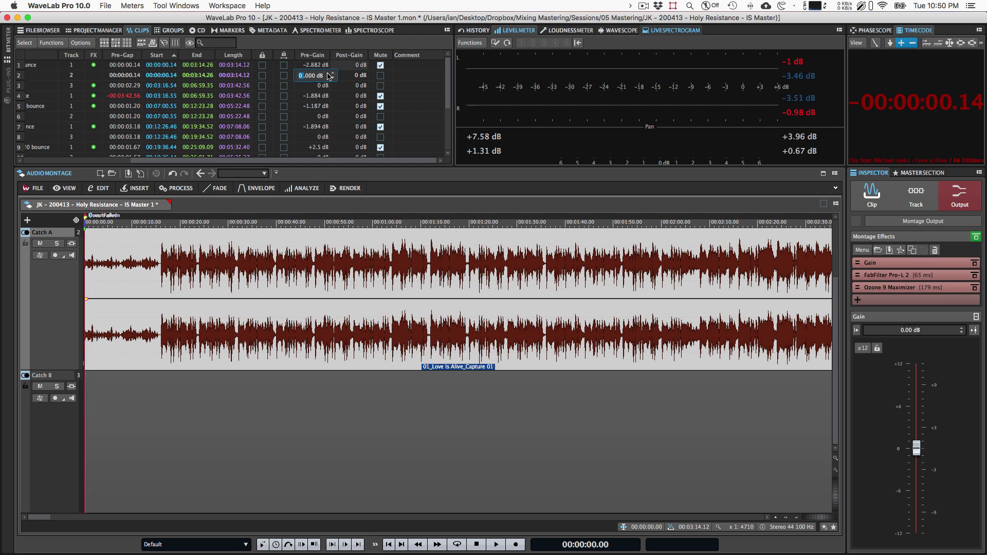
pyautogui.click(201, 290)
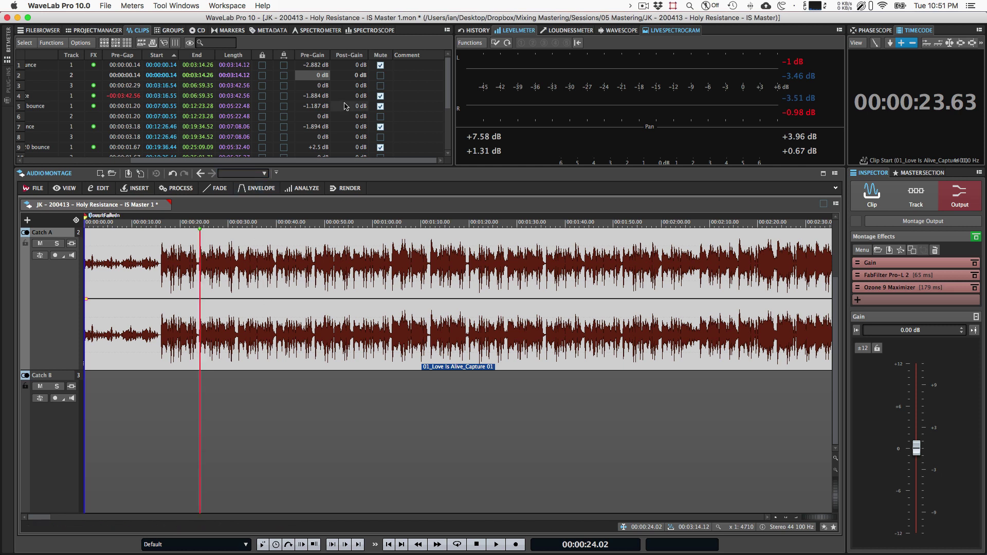
# Step: Apply the Loudness Meta Normalizer to the selected clip at -16 LUFS, referencing the top of loudness range and excluding audio montage effects
pyautogui.hotkey('ctrl', 'shift', 'l')
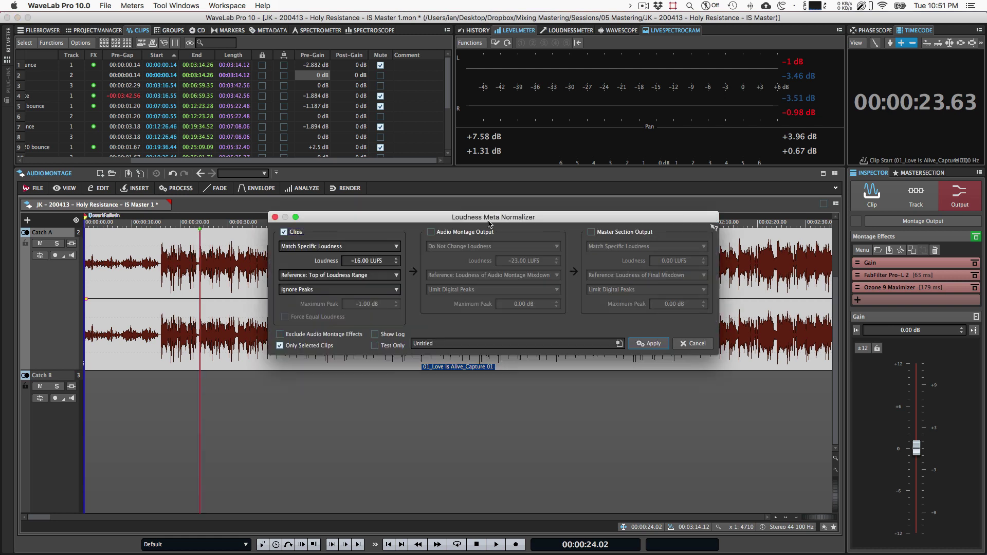
pyautogui.click(302, 338)
pyautogui.click(650, 343)
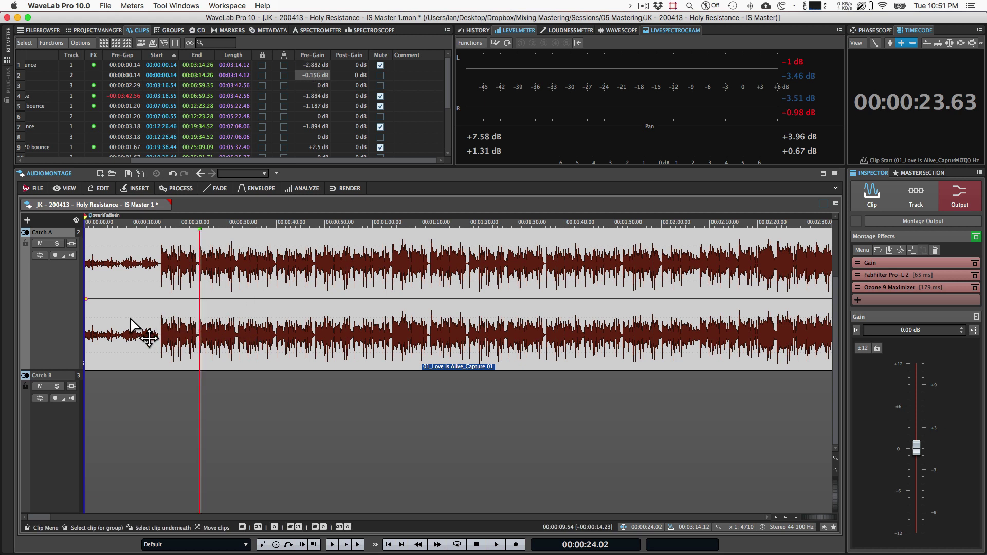
# Step: Set the clip's pre-gain back to 0 dB
pyautogui.doubleClick(315, 77)
pyautogui.write('0.0')
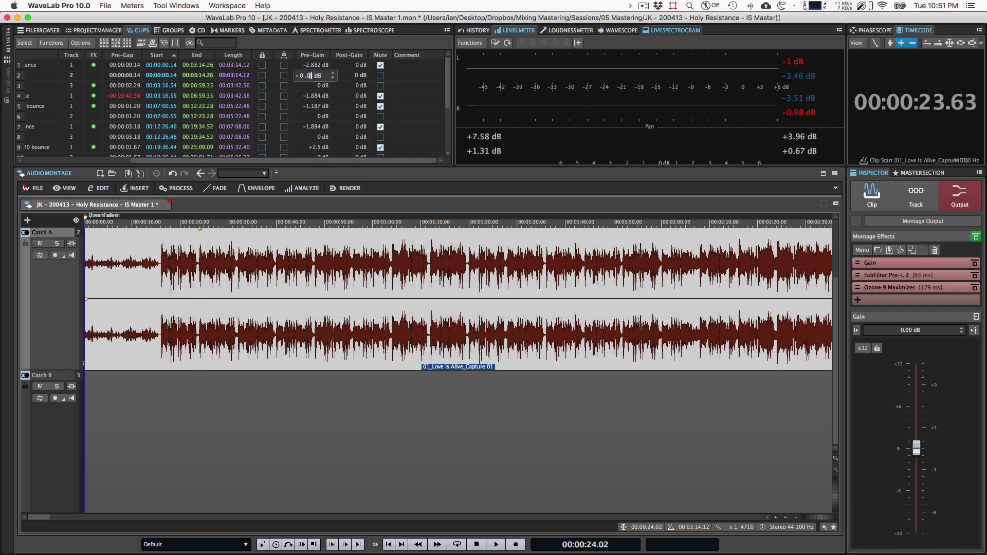
pyautogui.press('Return')
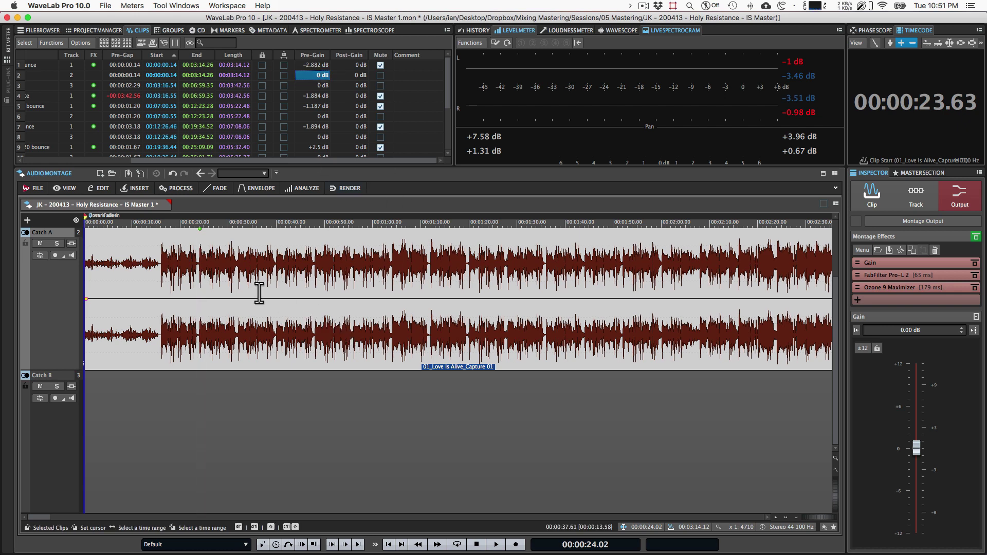
# Step: Enable Envelope after Effects for the clip, and switch it back off
pyautogui.click(259, 191)
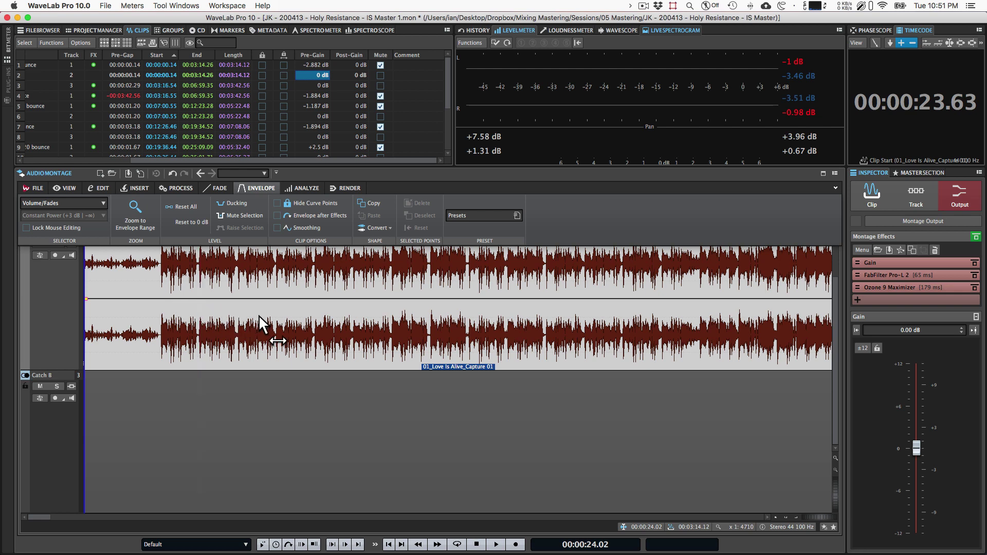
pyautogui.click(308, 218)
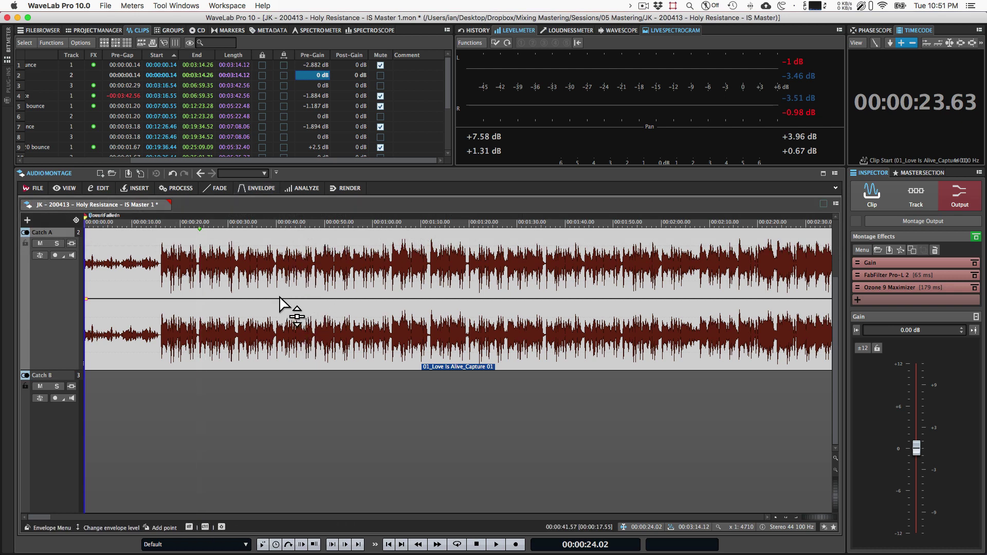
pyautogui.click(254, 189)
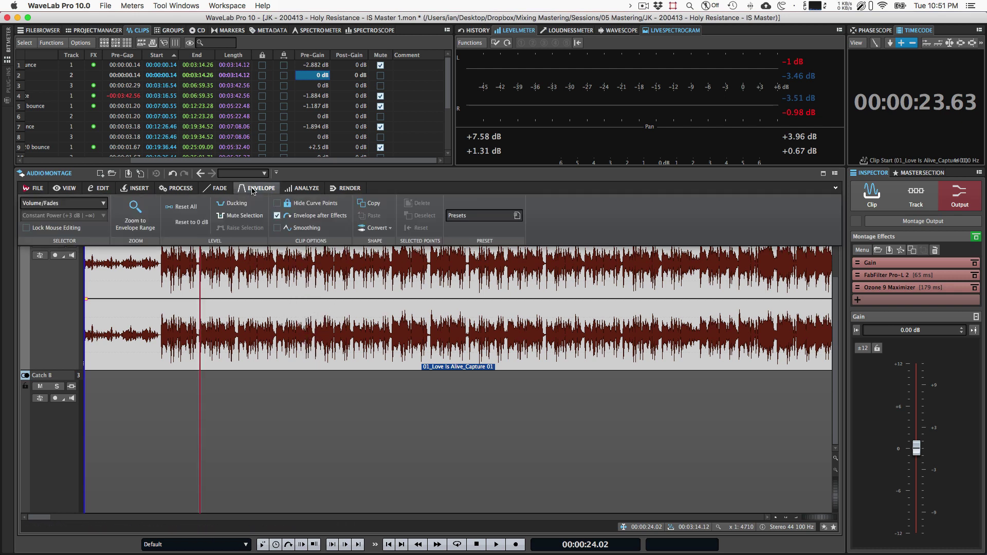
pyautogui.click(277, 216)
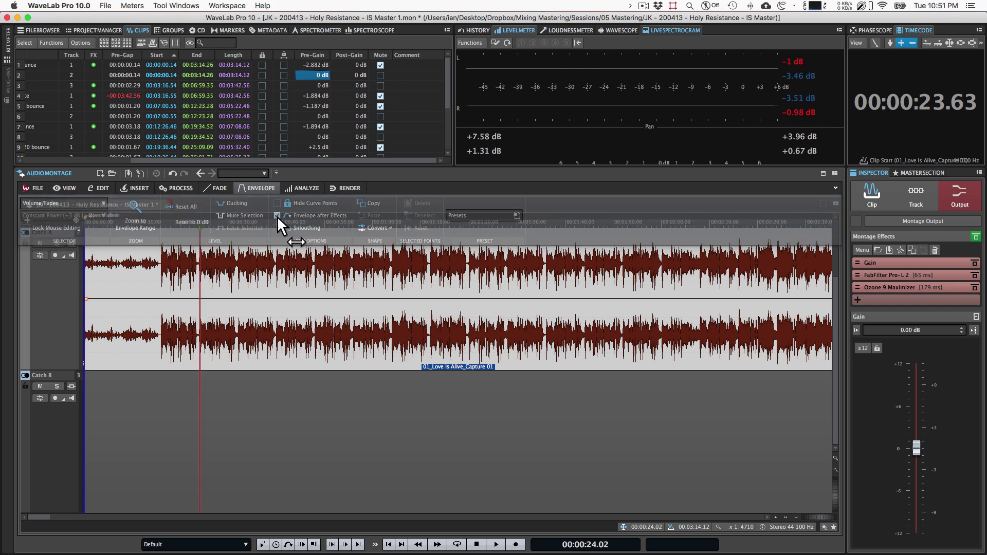
# Step: Try a four-point volume boost on the clip's envelope between about 0:49 and 1:04, and reset the whole envelope
pyautogui.doubleClick(320, 299)
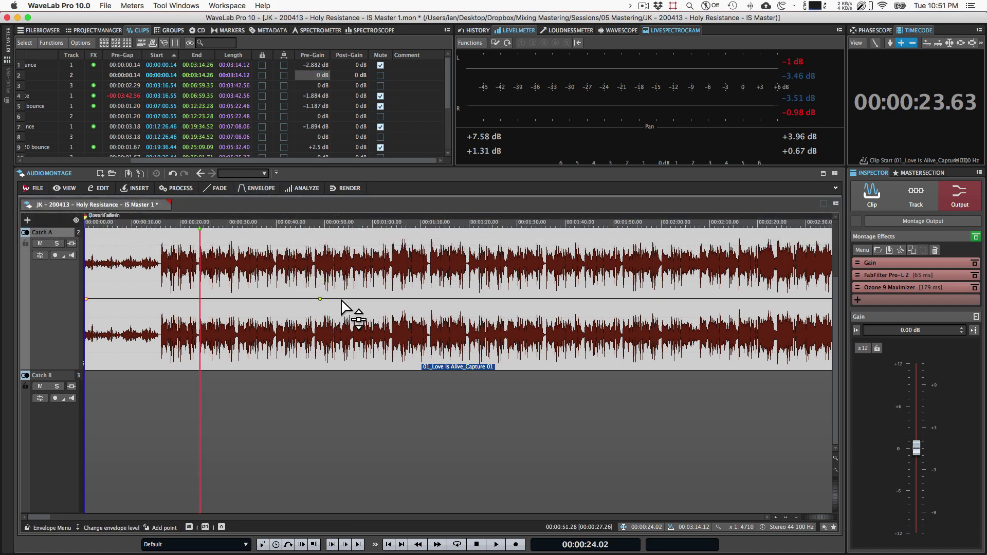
pyautogui.doubleClick(333, 299)
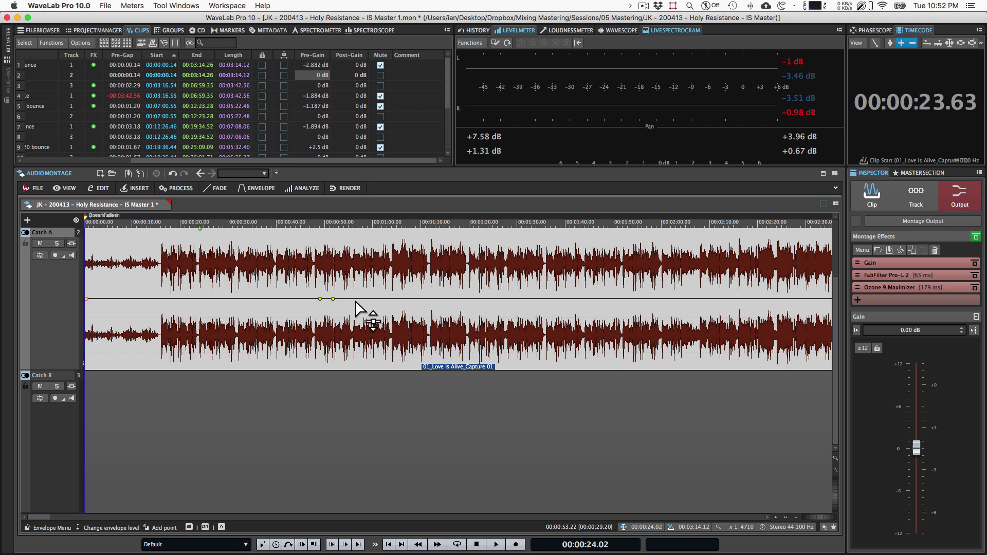
pyautogui.doubleClick(382, 299)
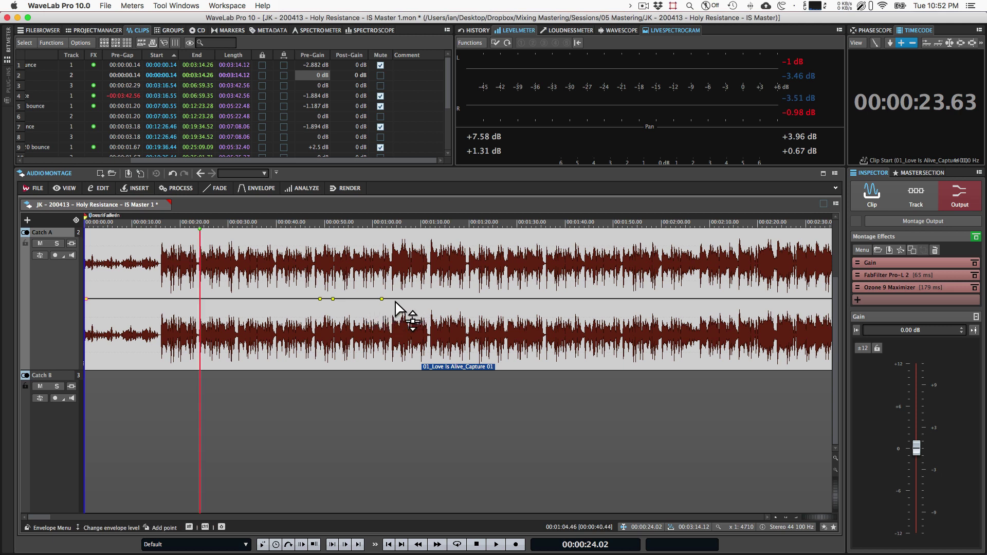
pyautogui.doubleClick(392, 299)
pyautogui.moveTo(362, 299); pyautogui.dragTo(362, 291)
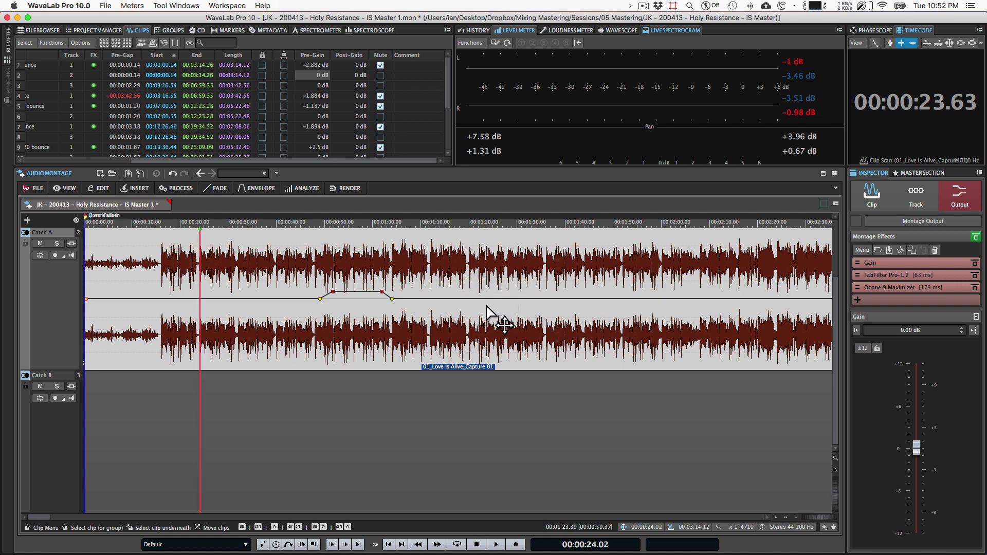
pyautogui.click(253, 188)
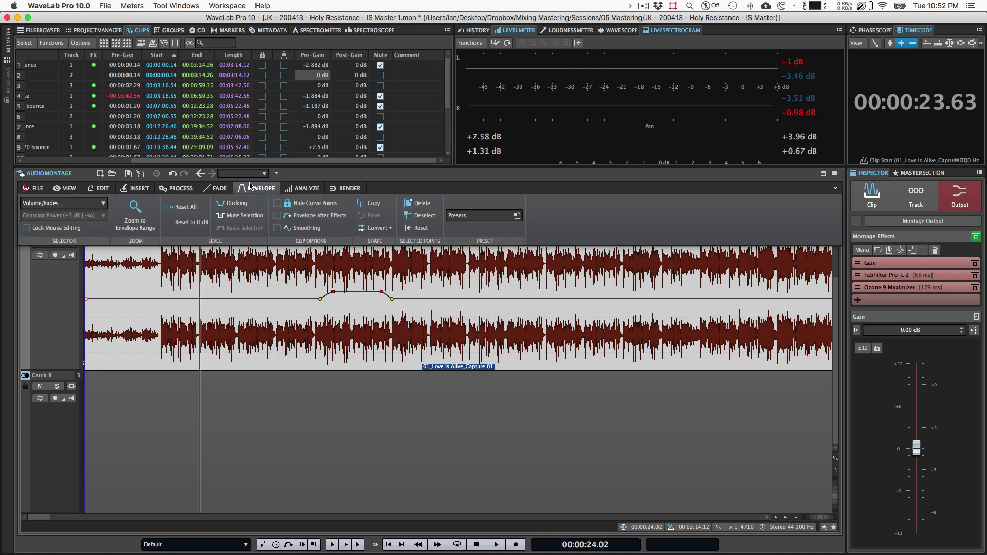
pyautogui.click(187, 216)
# Step: Try a fade-out from about 2:48 to the end of the clip, and remove it
pyautogui.hscroll(10, 548, 326)
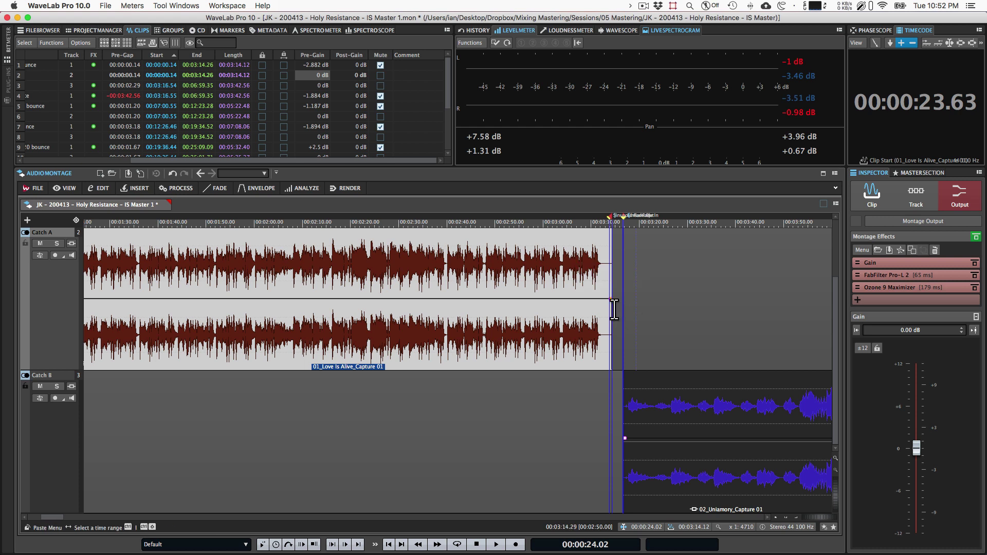
pyautogui.moveTo(611, 298); pyautogui.dragTo(486, 314)
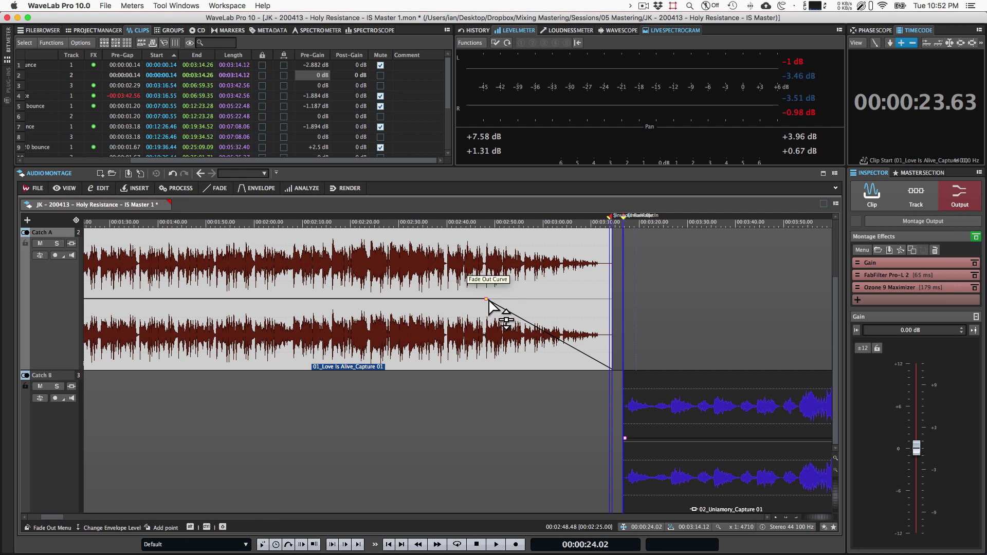
pyautogui.doubleClick(490, 304)
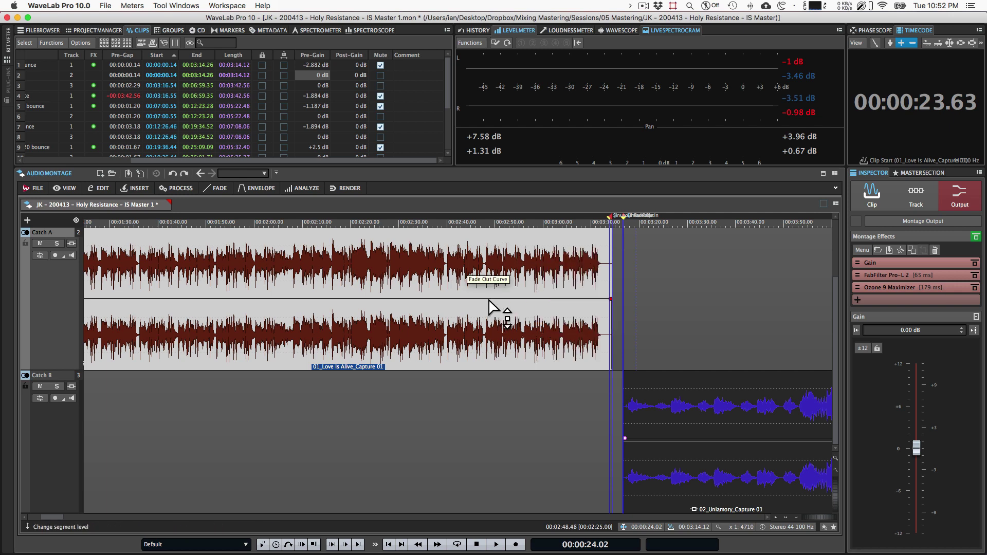
# Step: Check the Envelope after Effects option and select the clip's post-gain value in the clip list
pyautogui.click(253, 188)
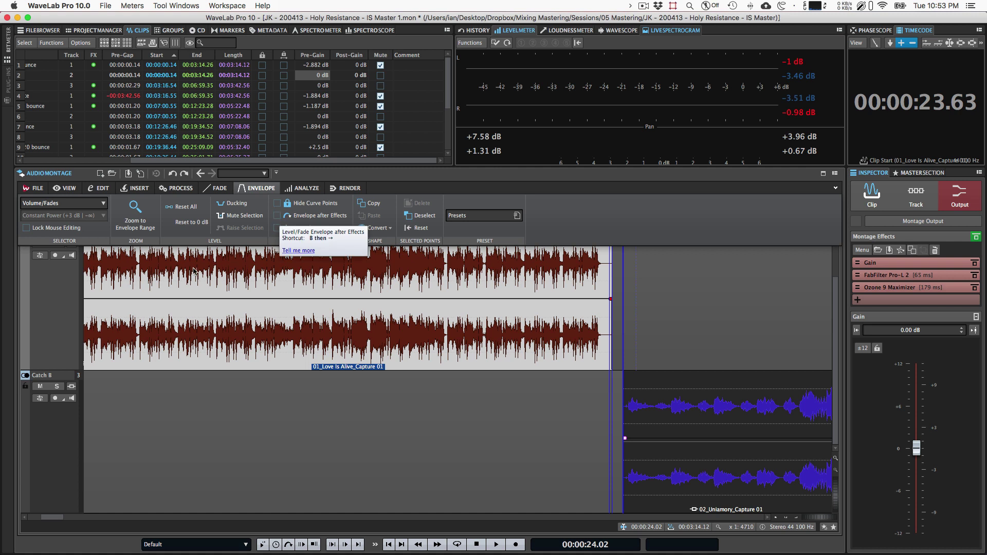
pyautogui.click(362, 76)
pyautogui.click(362, 76)
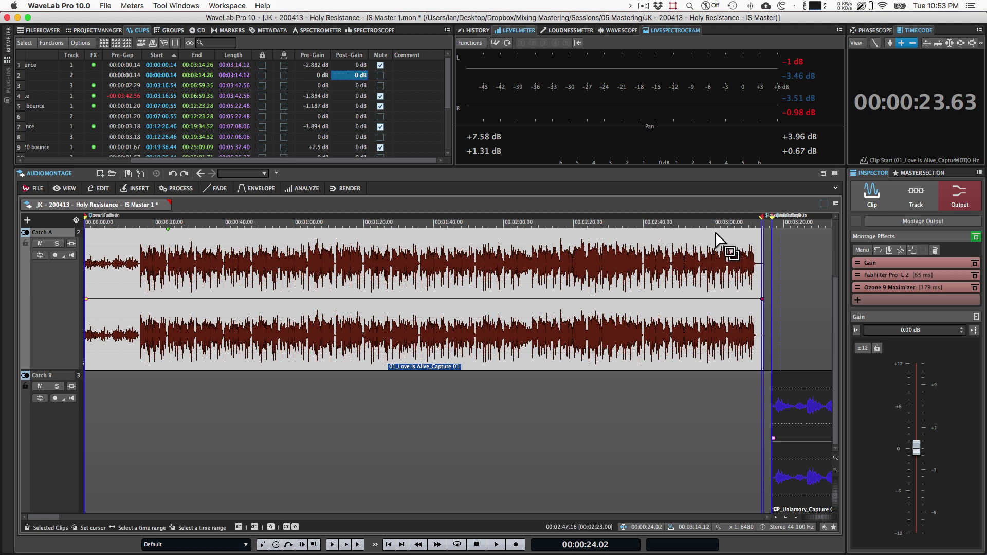
# Step: Lower the clip's gain fader slightly in the Inspector, and reset it to 0 dB
pyautogui.click(873, 195)
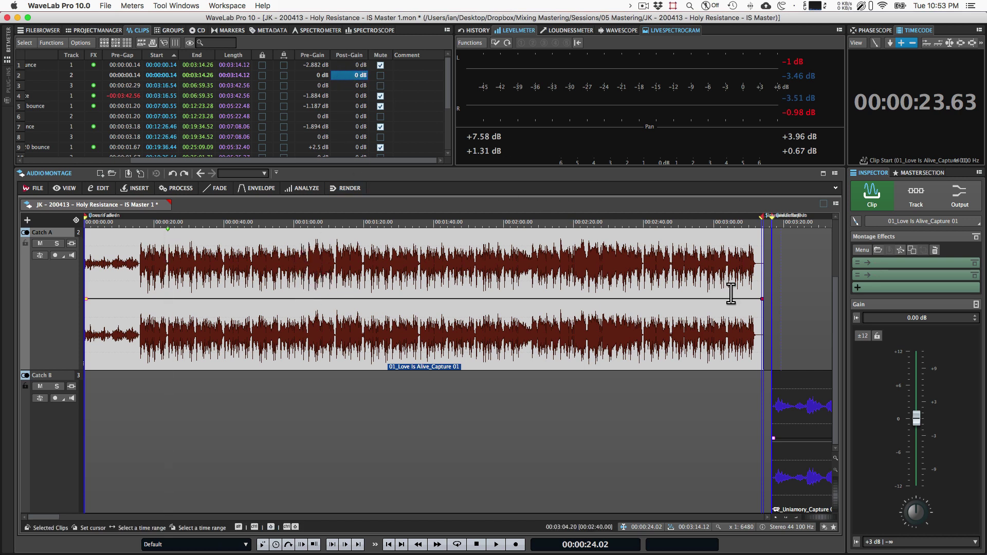
pyautogui.moveTo(918, 419)
pyautogui.mouseDown()
pyautogui.moveTo(918, 409)
pyautogui.moveTo(919, 424)
pyautogui.mouseUp()
pyautogui.click(856, 318)
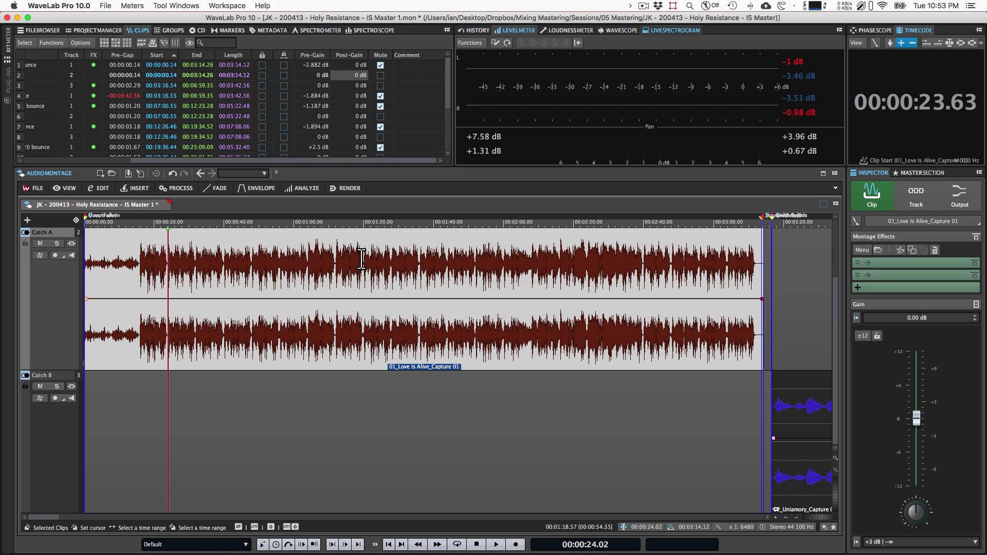
# Step: Normalize the selected clip to -16 LUFS with the Loudness Meta Normalizer, leaving audio montage effects included
pyautogui.press('super+shift+l')
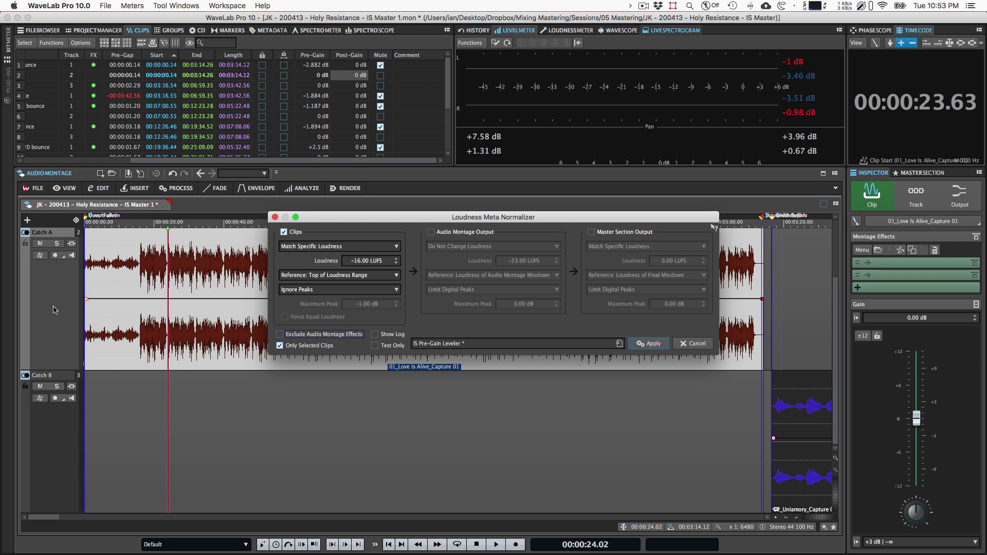
pyautogui.click(657, 347)
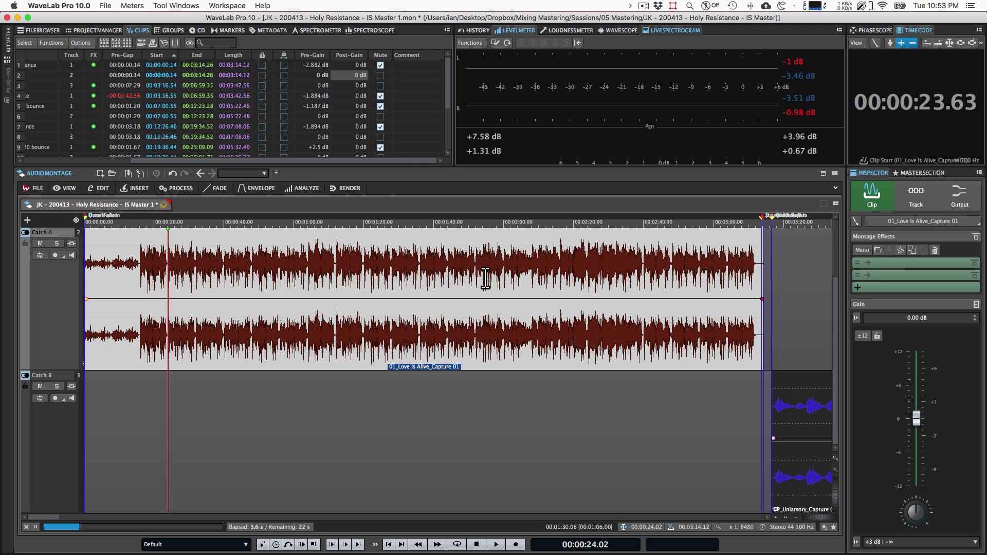
# Step: Inspect the track and montage output effects, and return to the clip's effects and gain
pyautogui.click(916, 195)
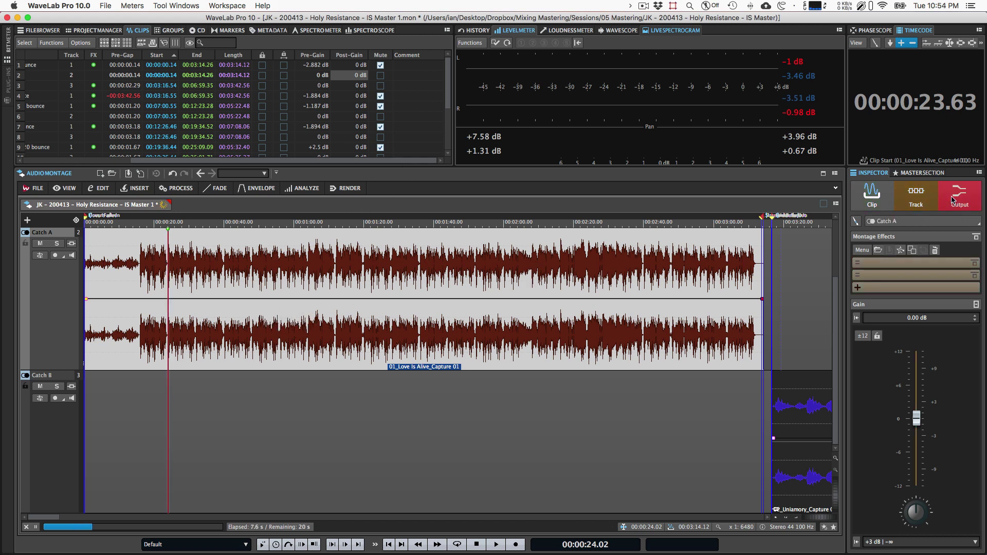
pyautogui.click(953, 200)
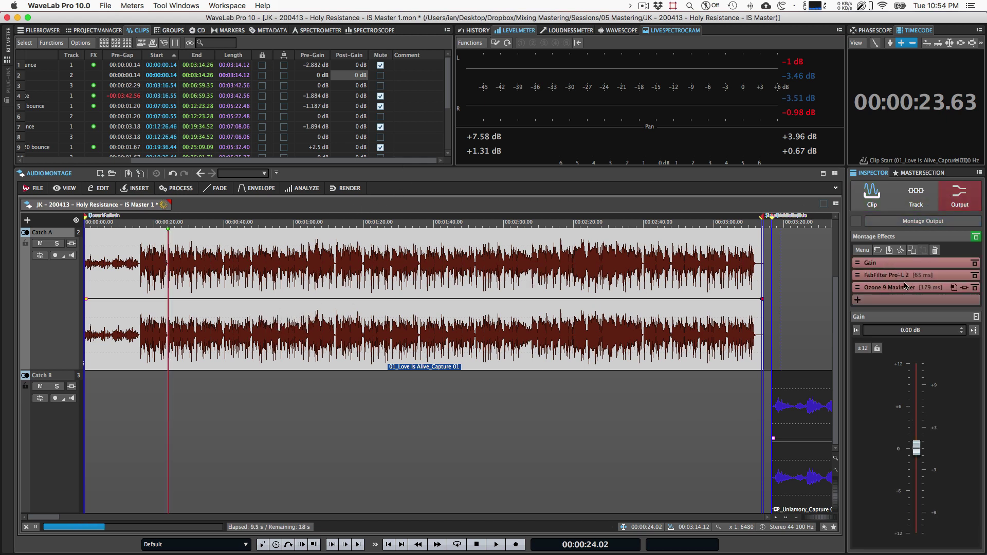
pyautogui.click(873, 194)
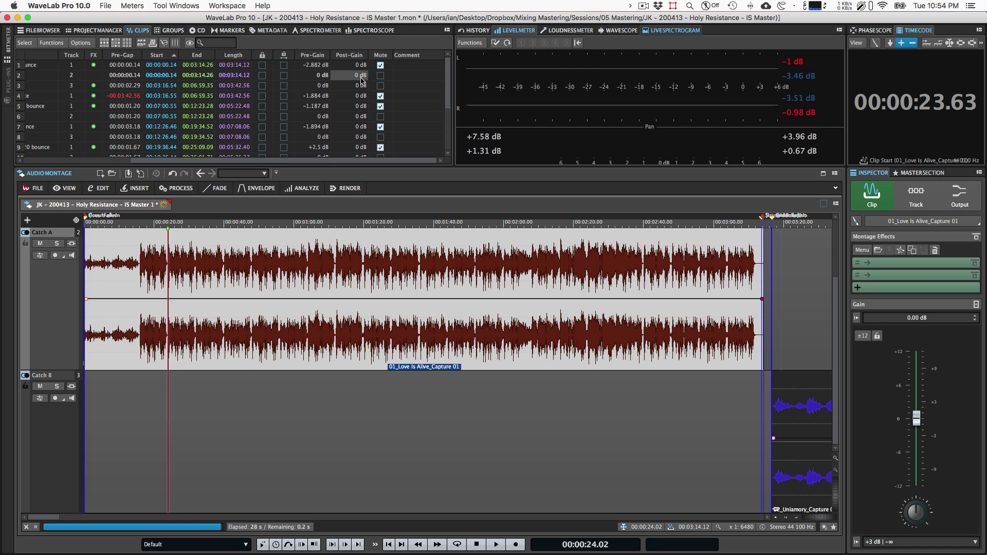
# Step: Set the clip's post-gain to 0 dB and place the edit cursor at about 1:13 in the clip
pyautogui.moveTo(362, 79); pyautogui.dragTo(356, 81)
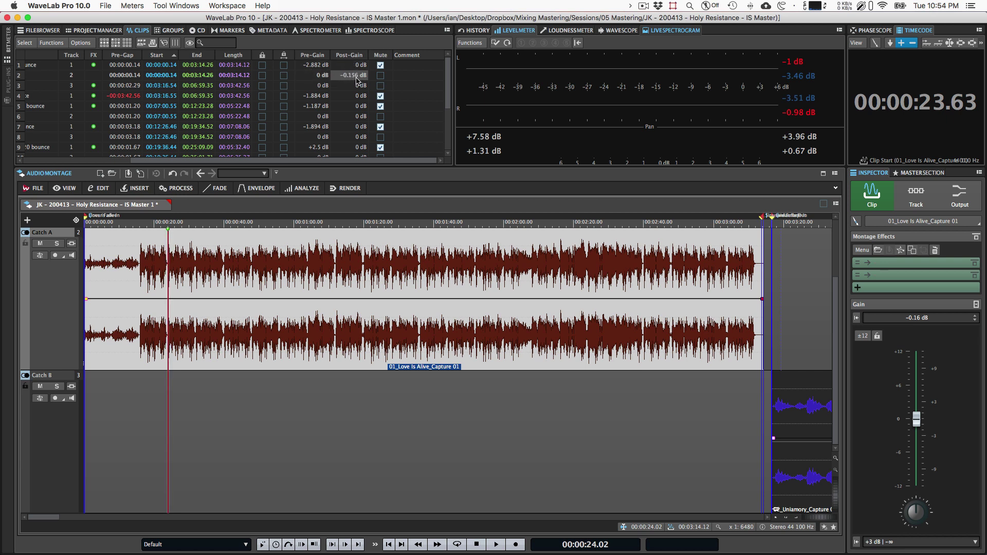
pyautogui.doubleClick(357, 76)
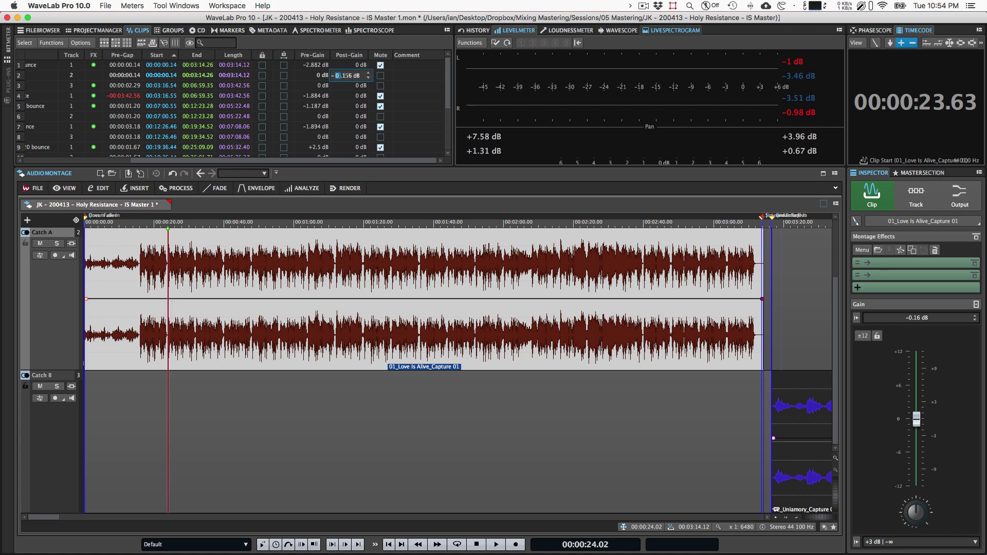
pyautogui.write('0')
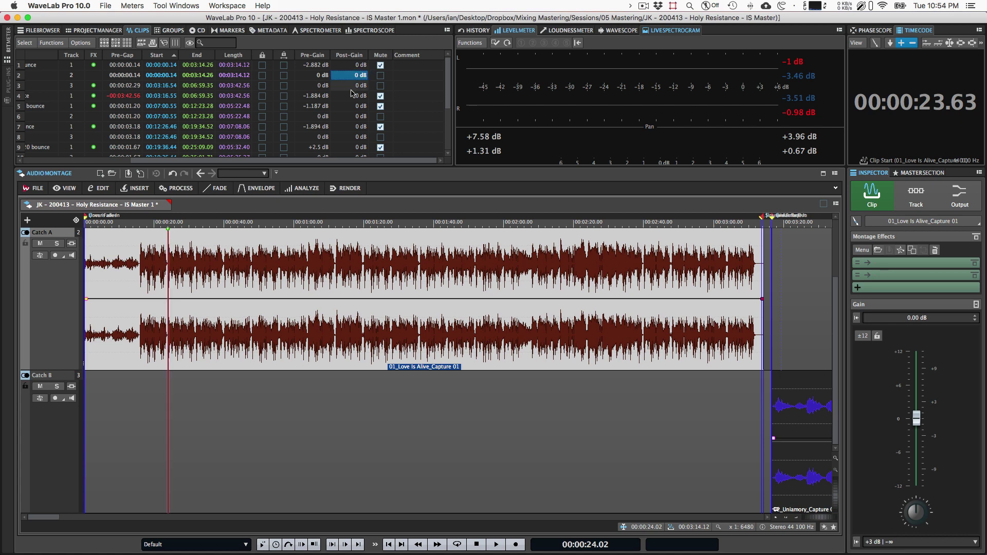
pyautogui.press('Return')
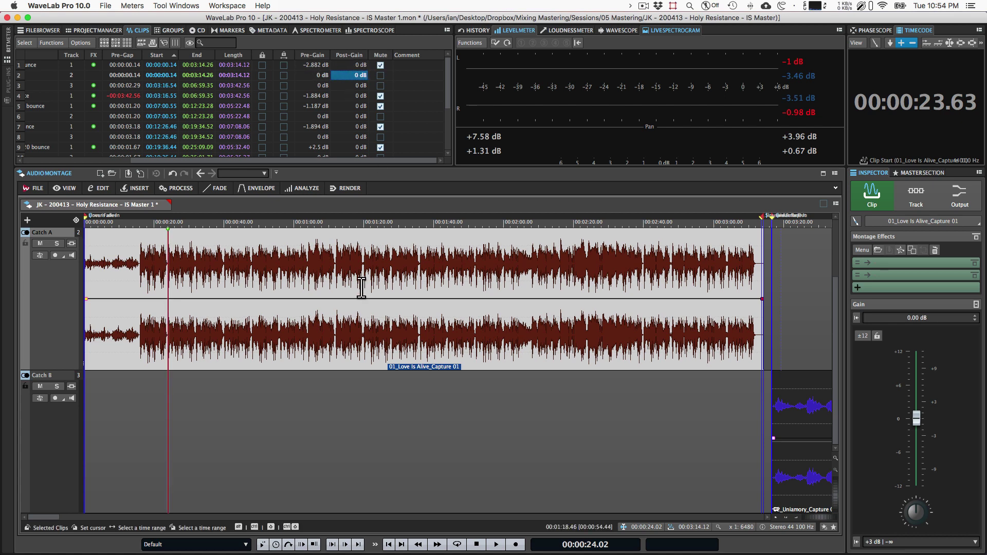
pyautogui.click(341, 354)
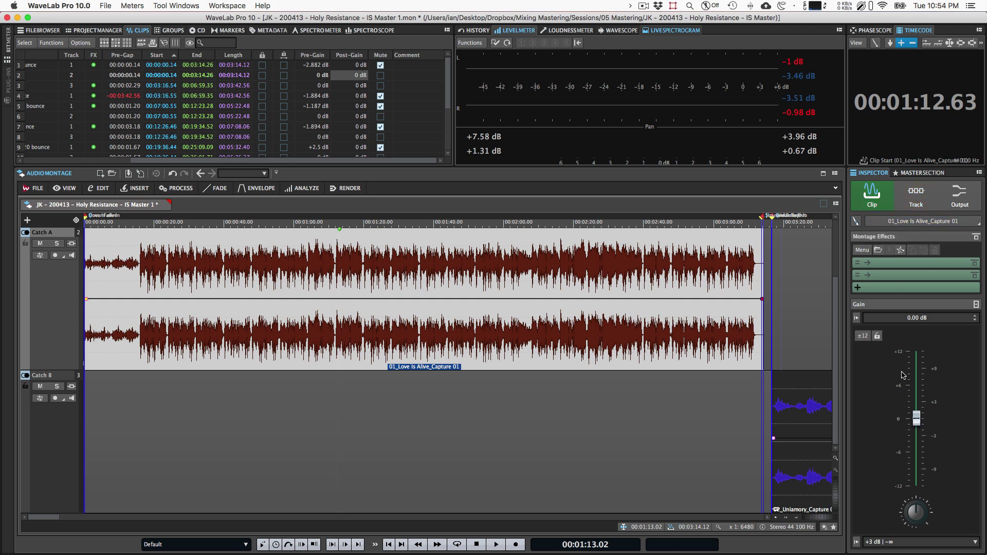
# Step: Lower the Catch A track's gain fader to about -6.59 dB, and reset the track gain to 0 dB
pyautogui.click(915, 200)
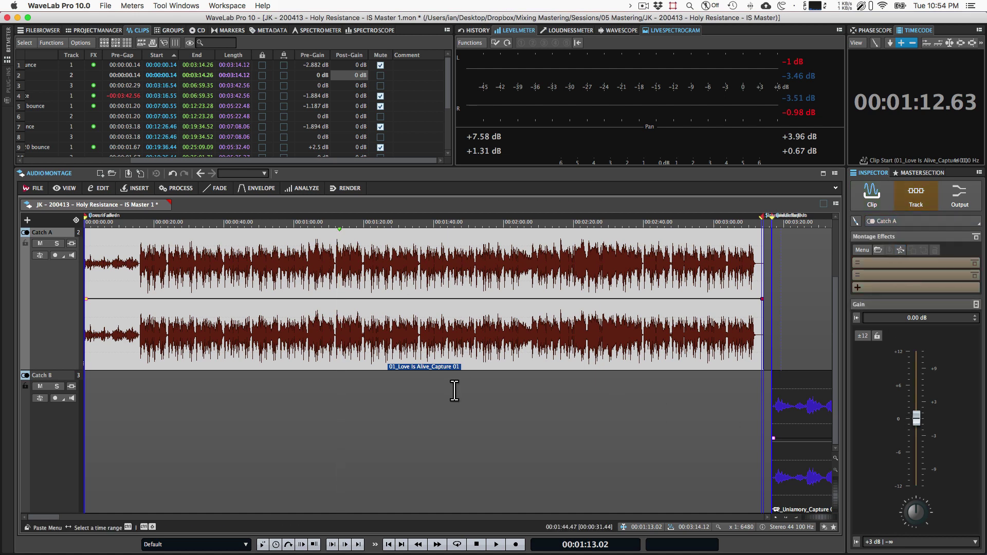
pyautogui.doubleClick(407, 434)
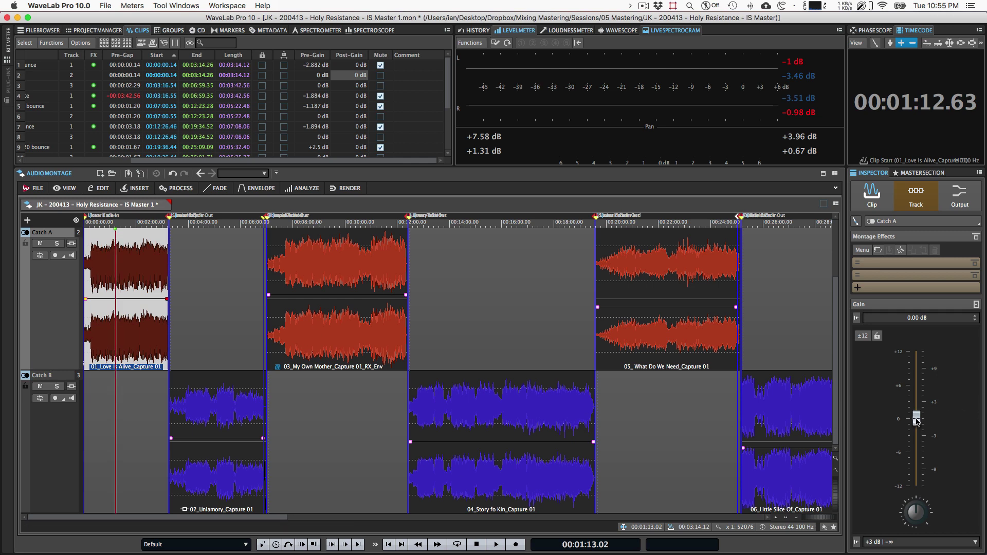
pyautogui.moveTo(917, 420); pyautogui.dragTo(917, 456)
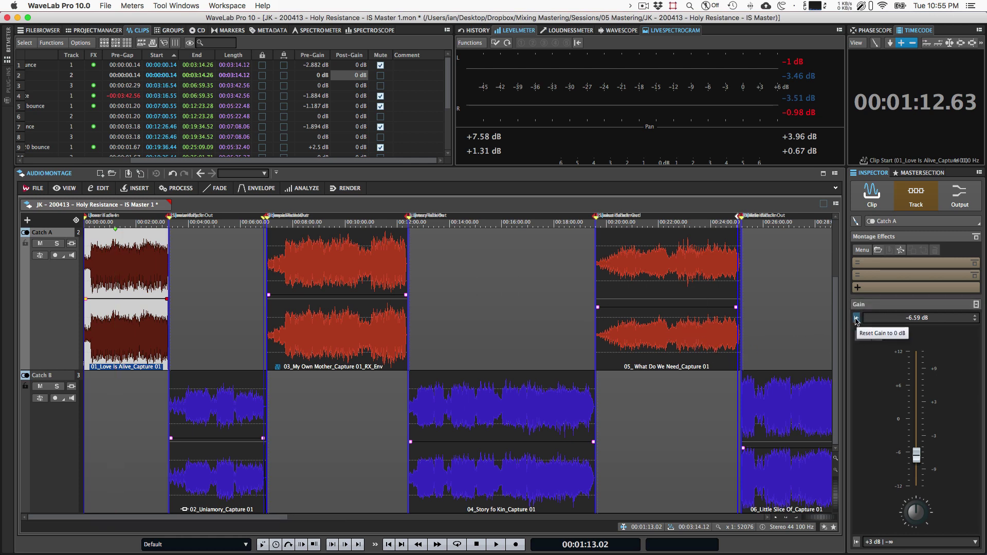
pyautogui.click(857, 320)
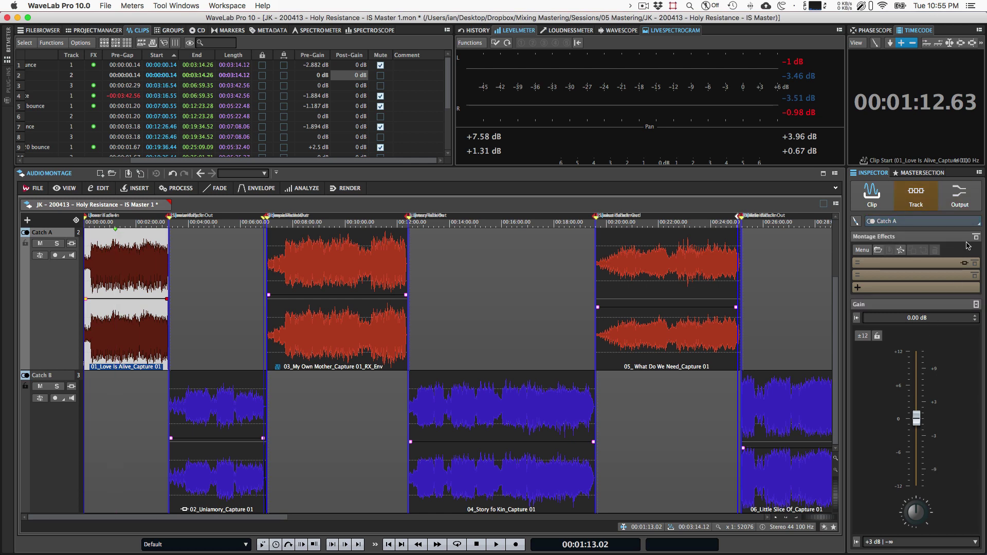
# Step: Set the montage output gain to -0.20 dB, and reset it to 0 dB
pyautogui.click(949, 208)
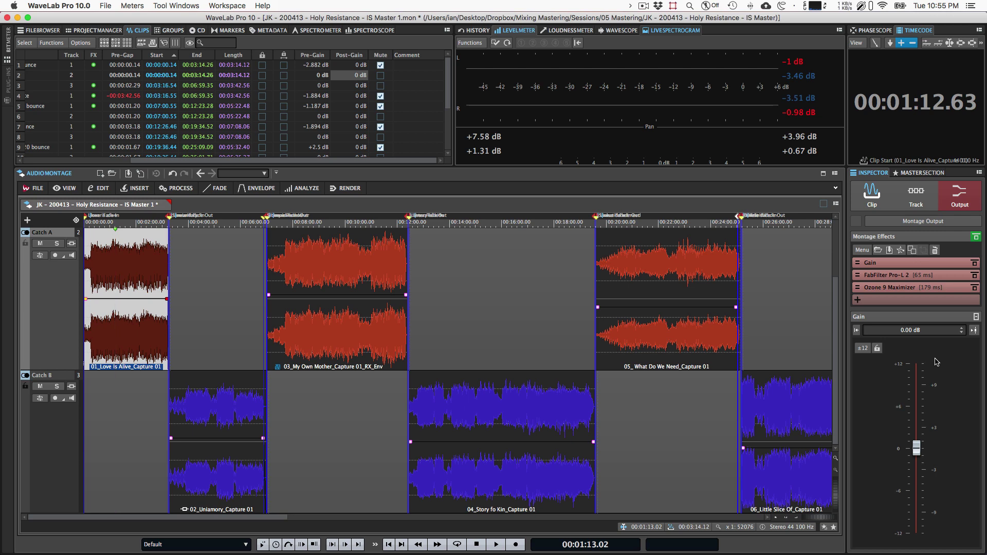
pyautogui.click(918, 199)
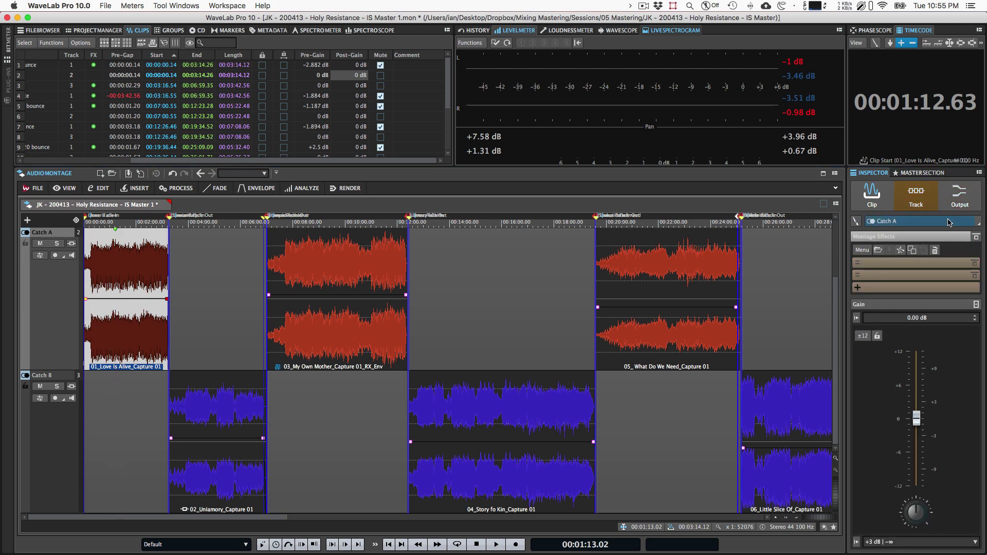
pyautogui.click(958, 197)
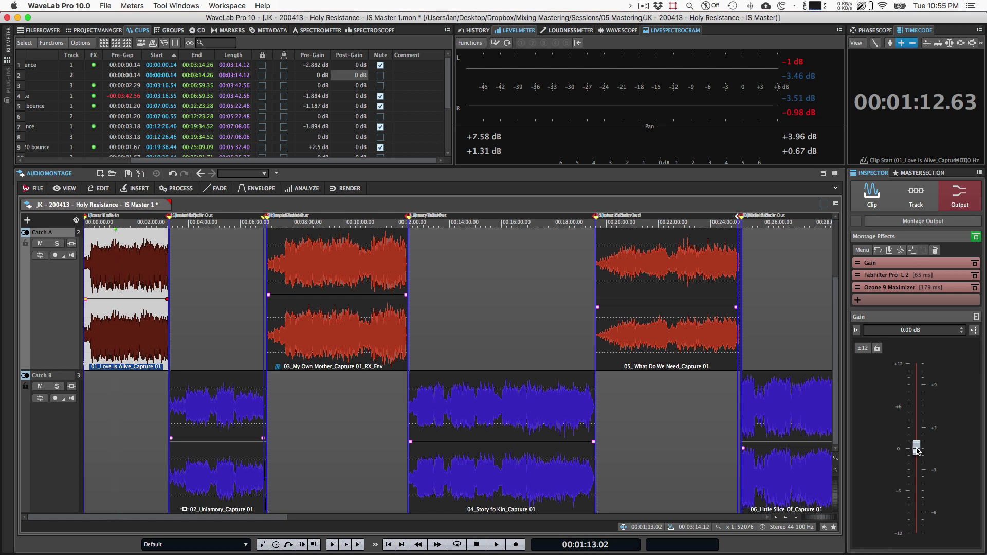
pyautogui.moveTo(881, 264)
pyautogui.click(976, 334)
pyautogui.click(902, 330)
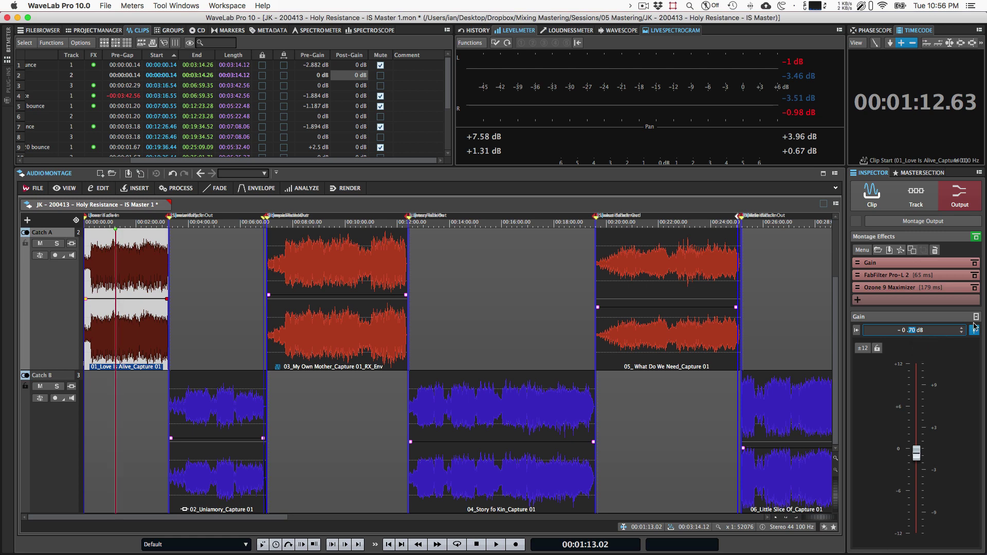
pyautogui.click(857, 332)
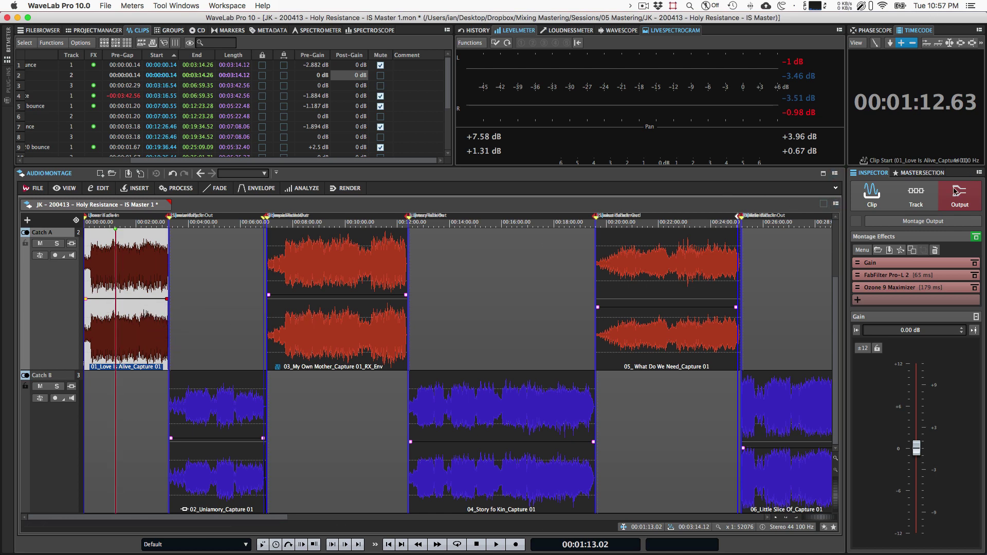
# Step: Review the effects and gain settings of the clip, the Catch A track and the montage output in turn
pyautogui.click(876, 200)
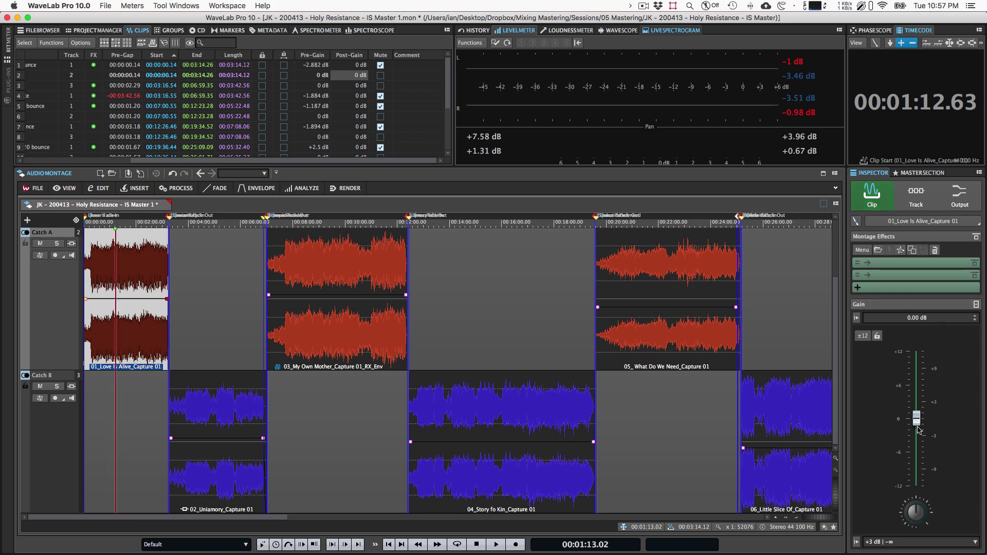
pyautogui.click(915, 201)
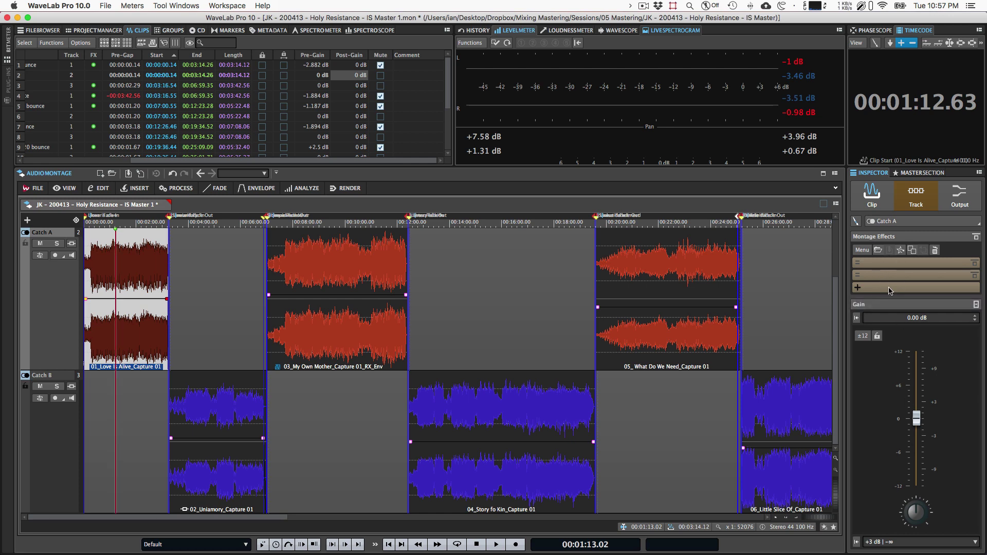
pyautogui.click(959, 194)
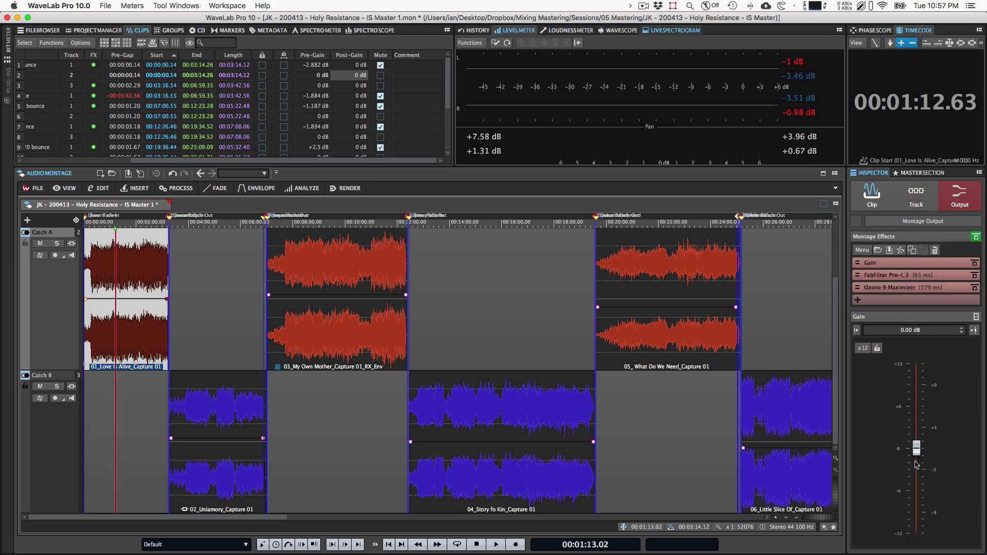